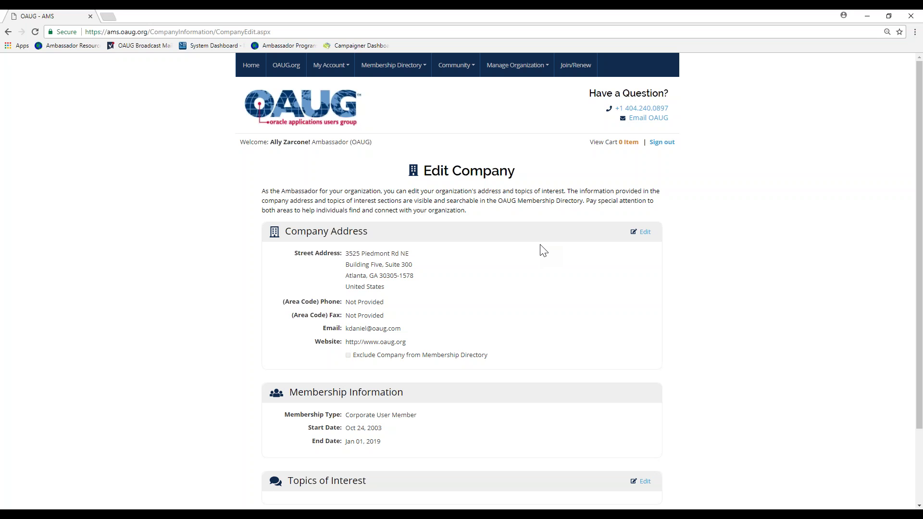
Step: Open the company address for editing, review its fields down to the directory exclusion option, and cancel without changes
click(643, 233)
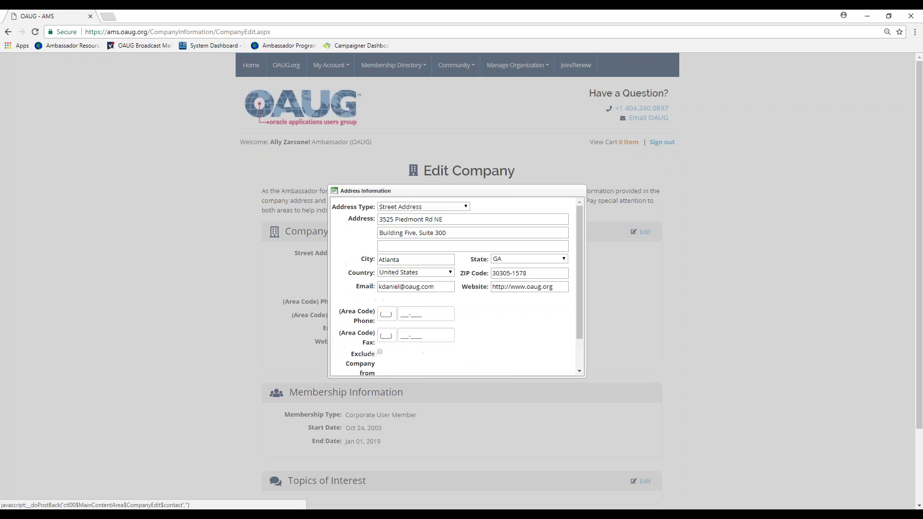
scroll(457, 289, down, 2)
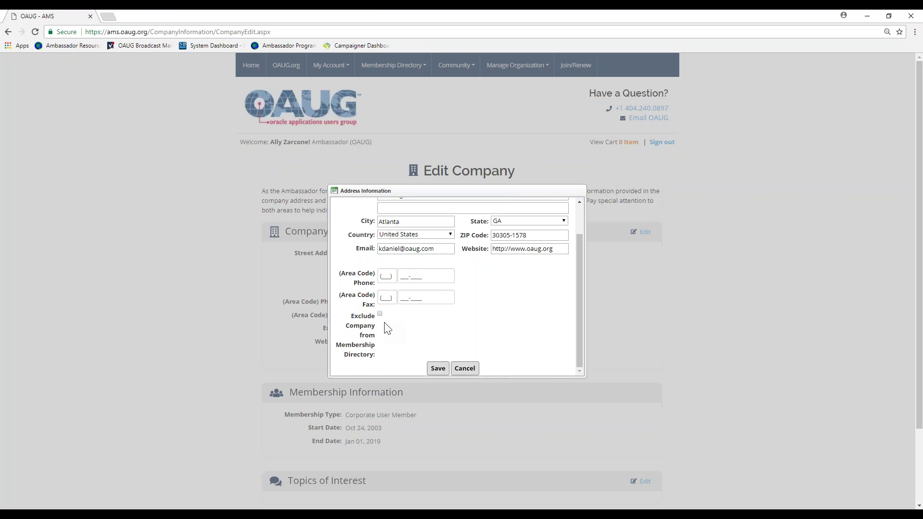
click(474, 374)
Step: Review the company's membership type, start date and end date under Membership Information
scroll(538, 313, down, 2)
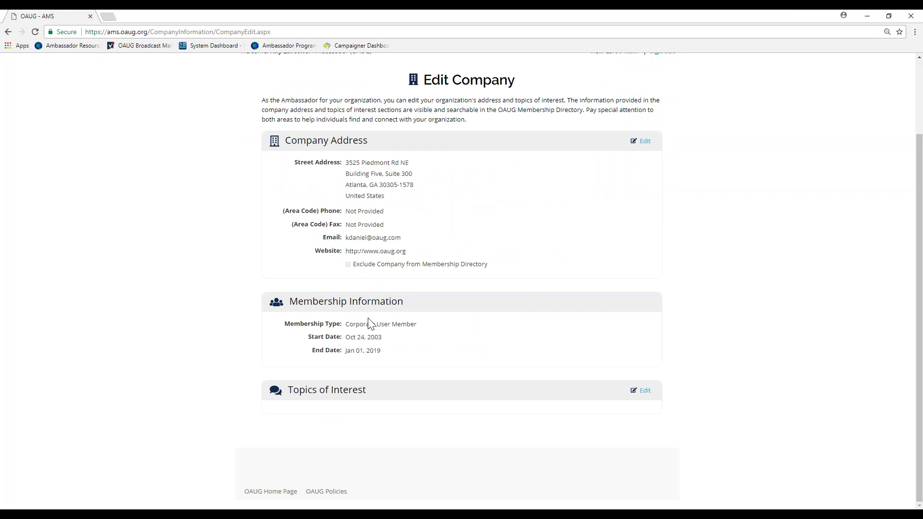
drag(293, 325, 308, 325)
click(308, 326)
drag(382, 338, 345, 353)
click(402, 345)
click(394, 356)
Step: Open the company's topics of interest for editing, look through the Industry choices, and save the selection
click(643, 390)
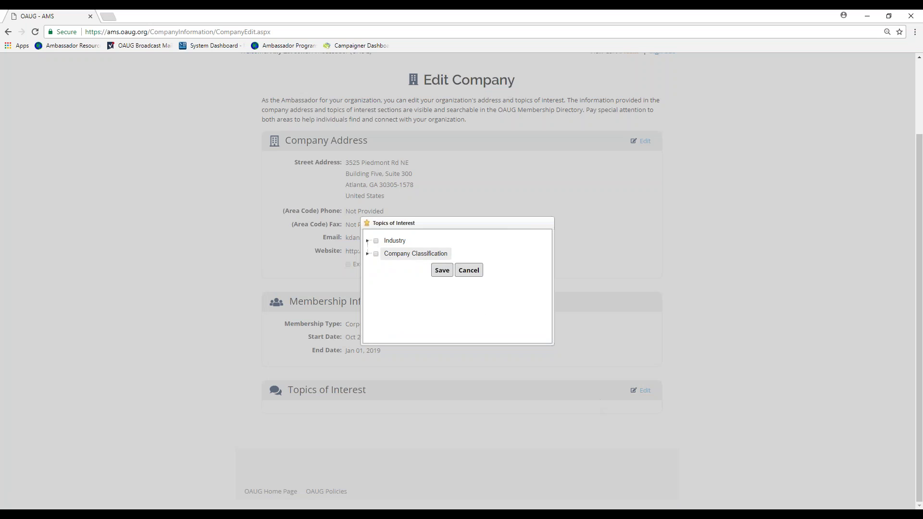
click(368, 241)
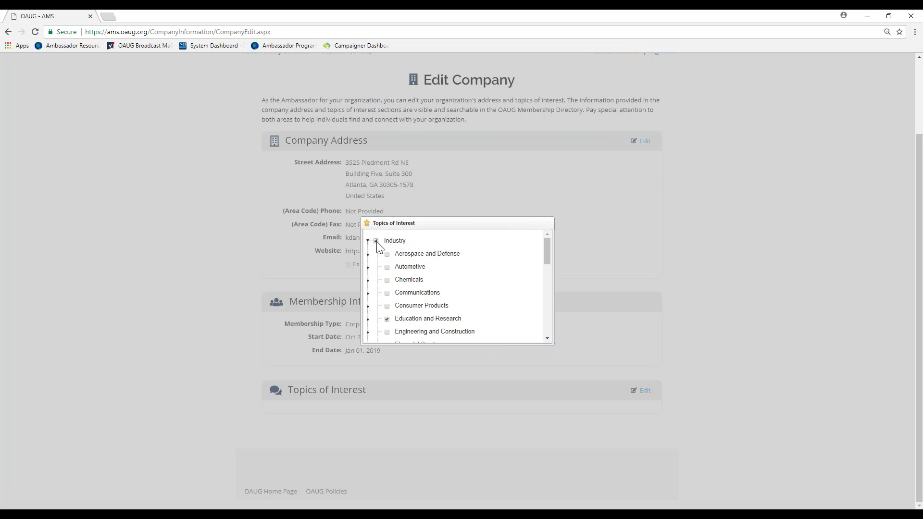
scroll(403, 256, down, 1)
scroll(404, 260, down, 5)
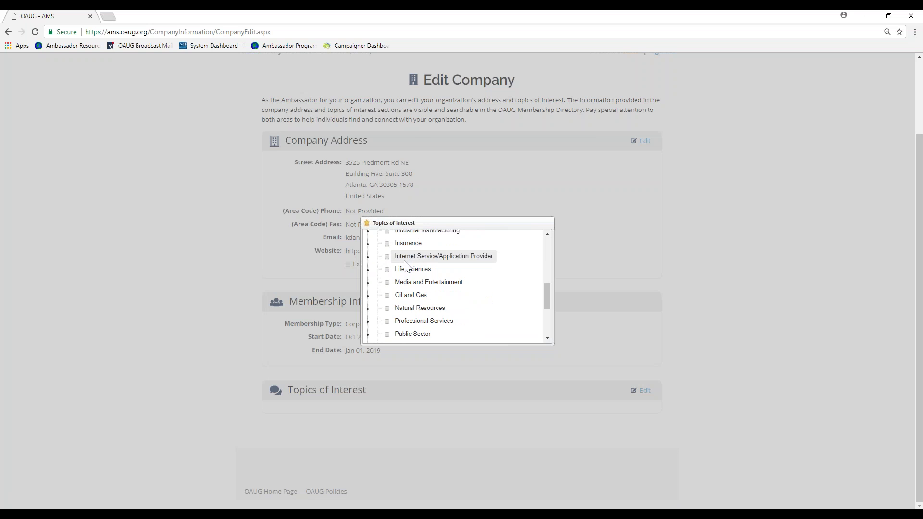
scroll(406, 266, up, 6)
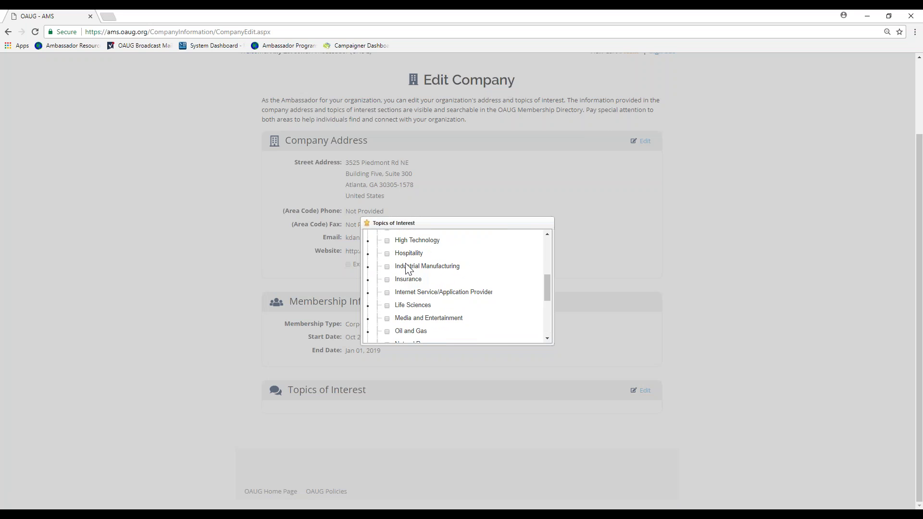
click(369, 241)
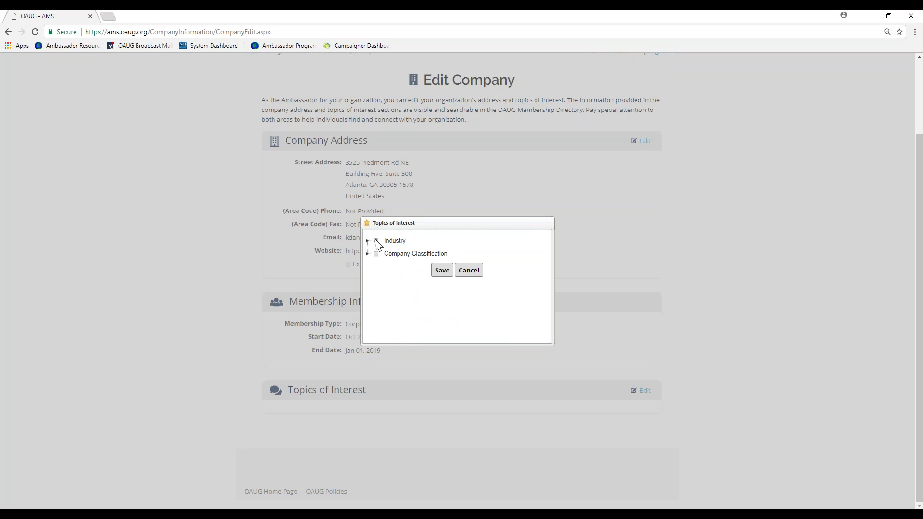
click(442, 270)
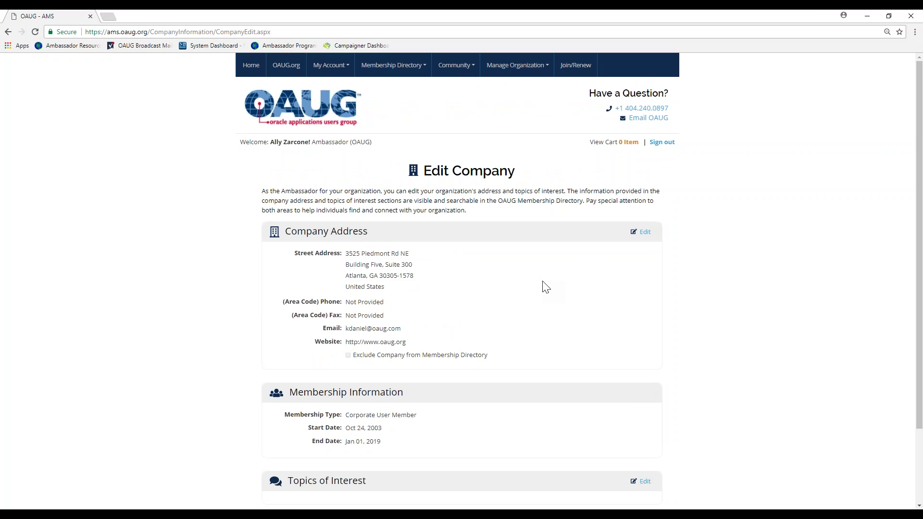
Step: Go to Membership Management and open the Add New People page
click(517, 66)
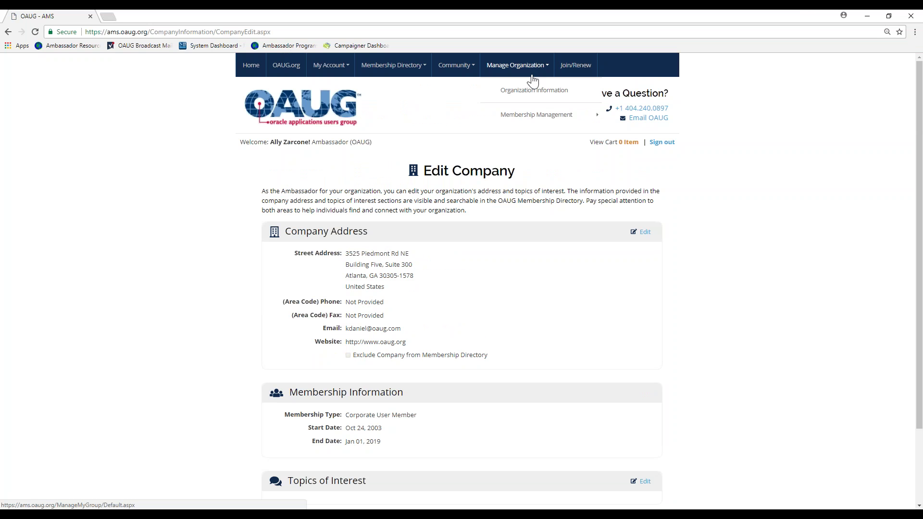
mouse_move(531, 119)
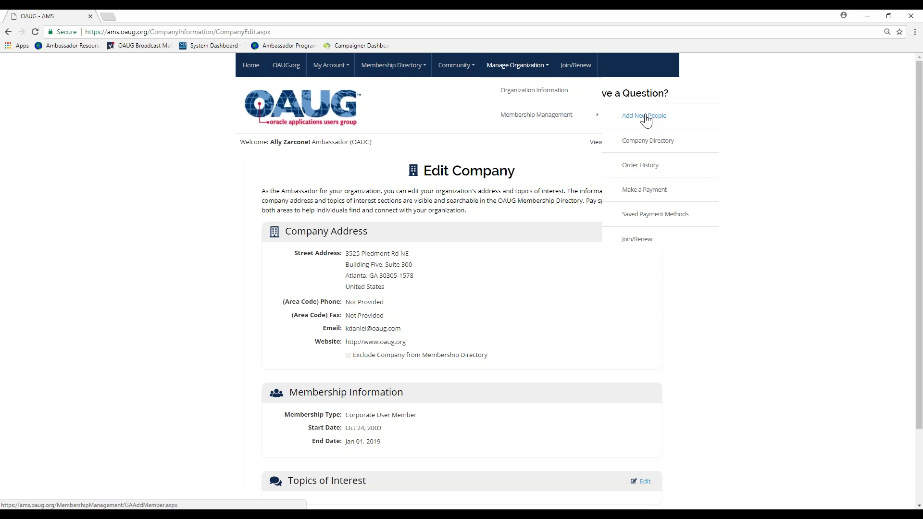
click(514, 118)
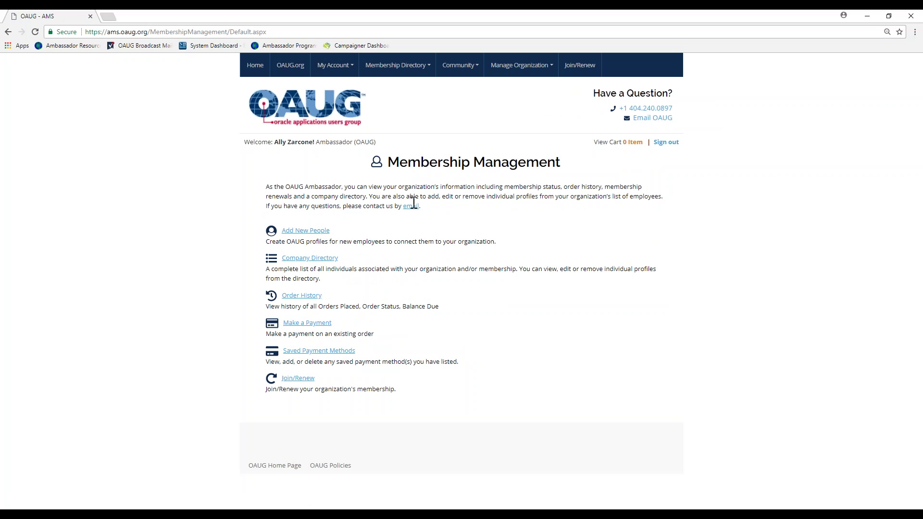
click(309, 232)
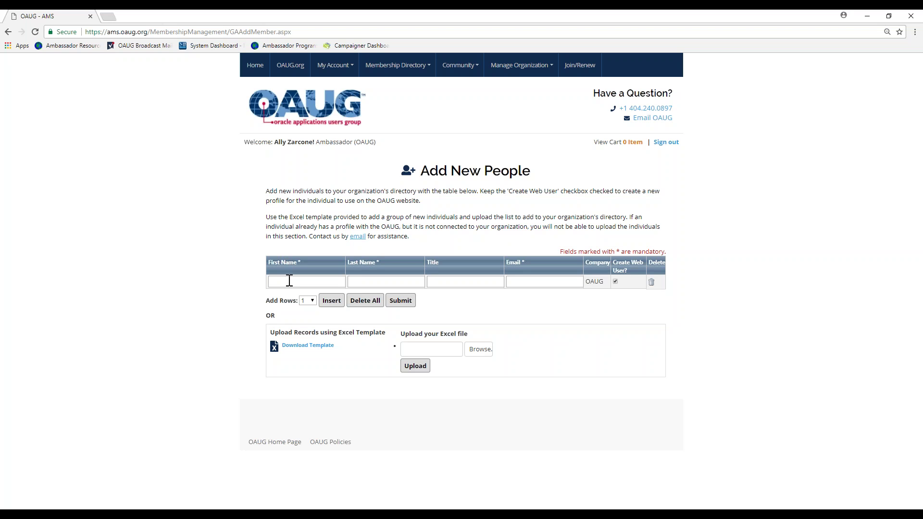
Step: Insert 5 more rows into the new people table
click(311, 302)
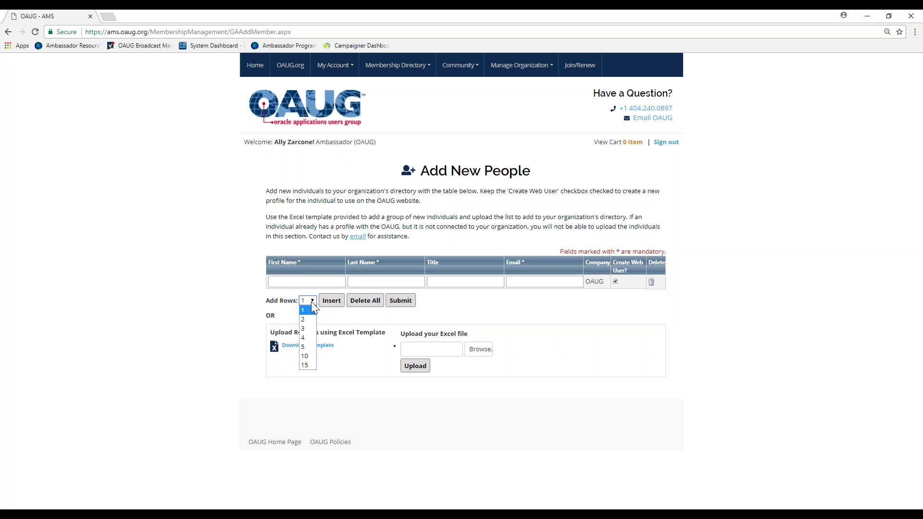
click(308, 347)
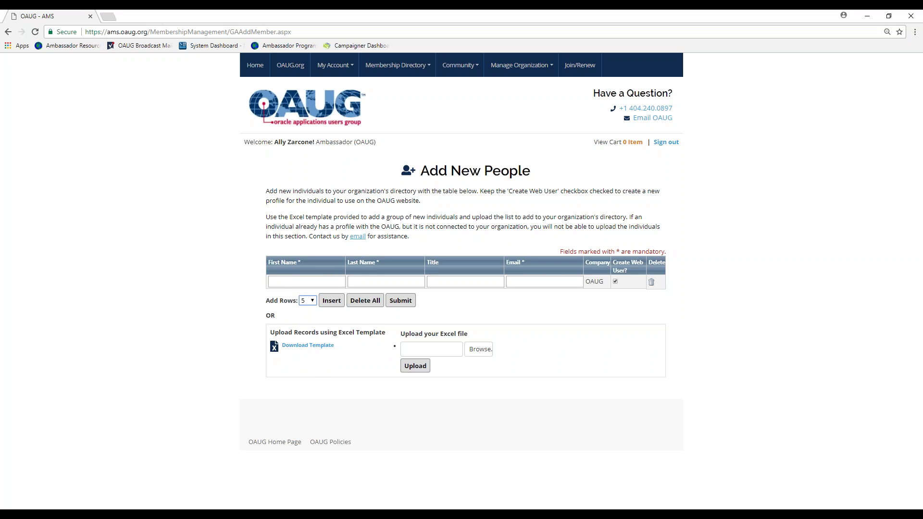
click(332, 304)
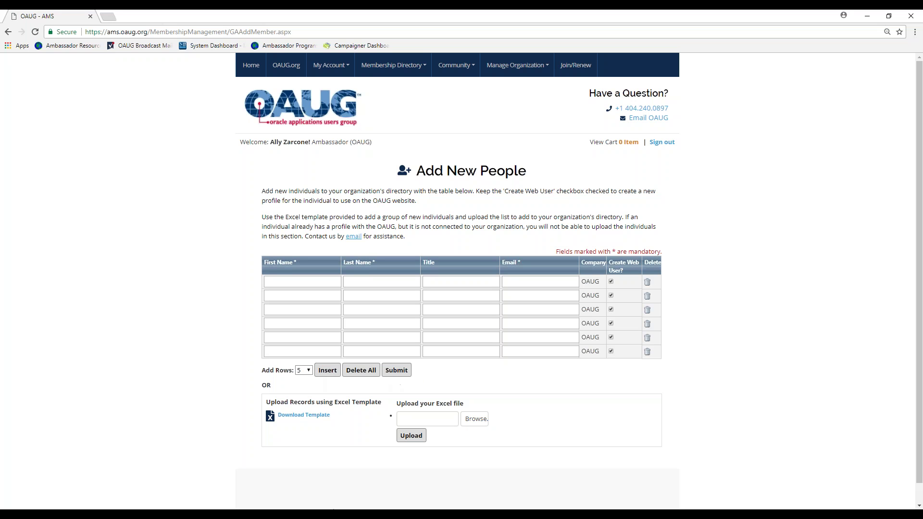
Step: Download the Excel template for adding people, review its instructions and columns in Excel, and close the workbook
click(310, 421)
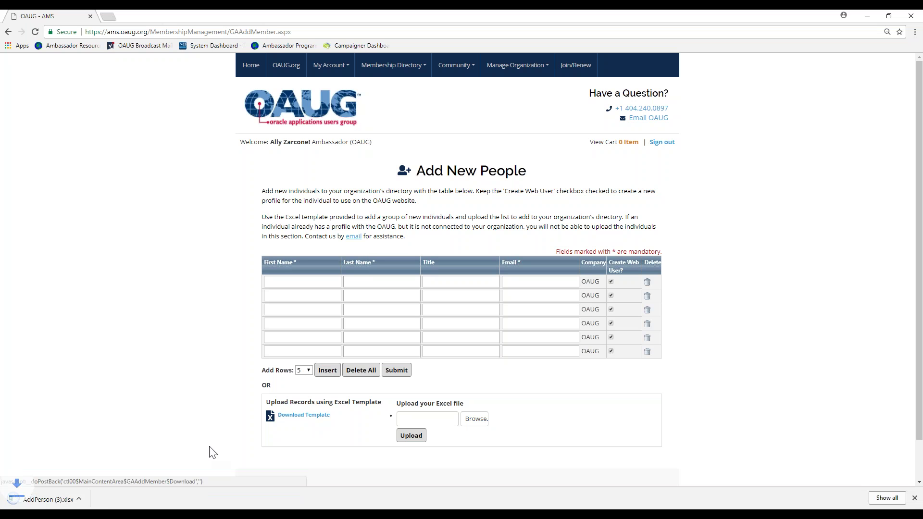
click(58, 499)
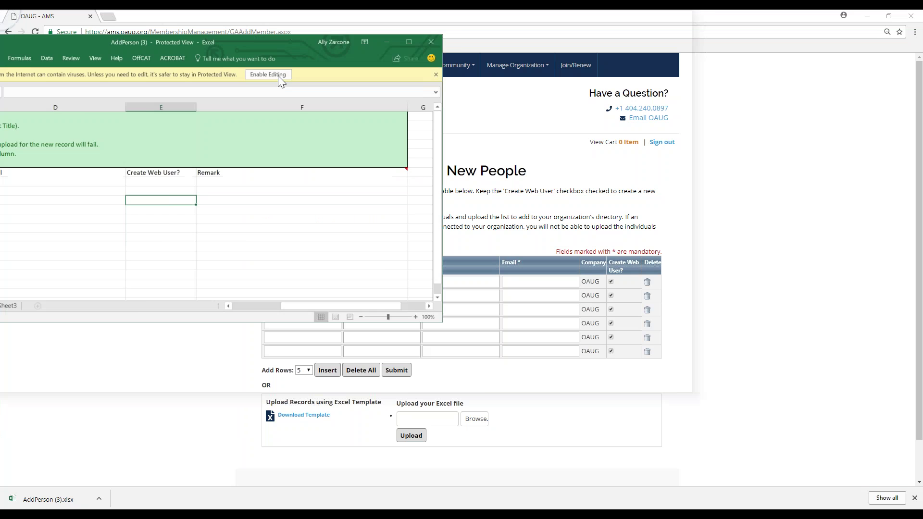
click(668, 88)
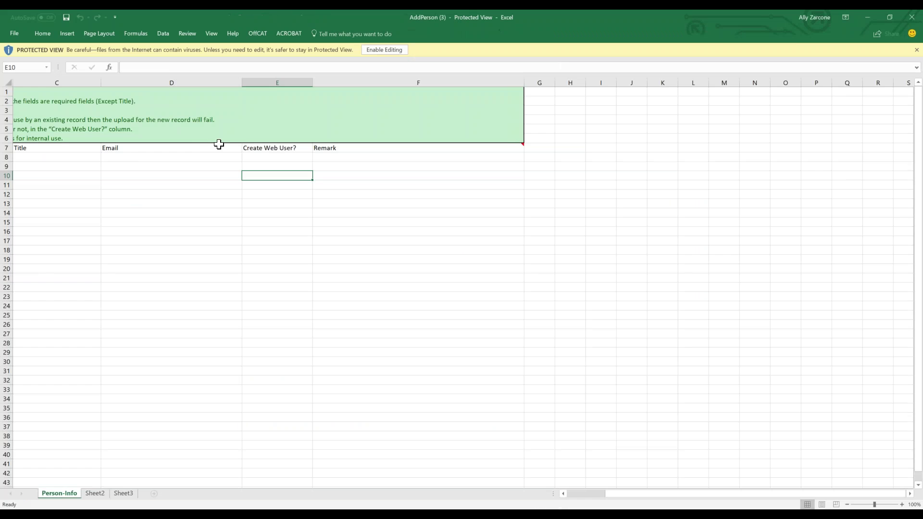
scroll(625, 495, left, 2)
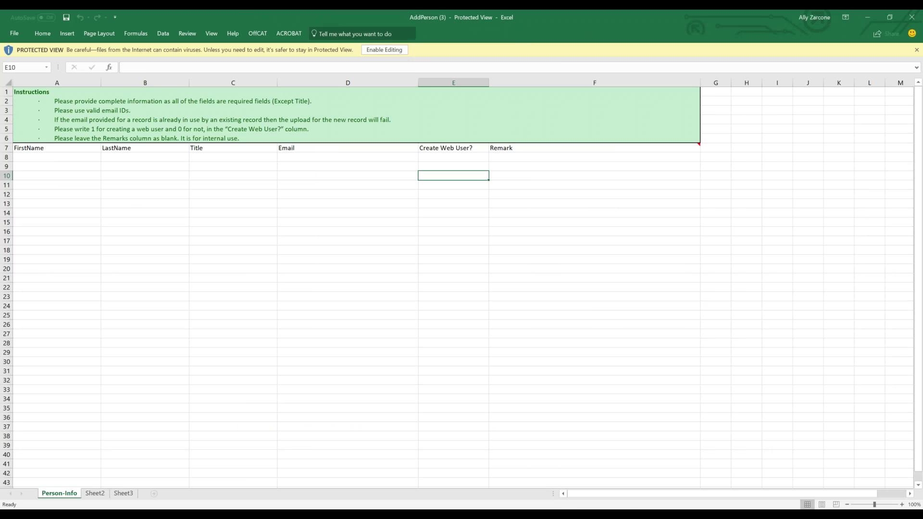
click(916, 15)
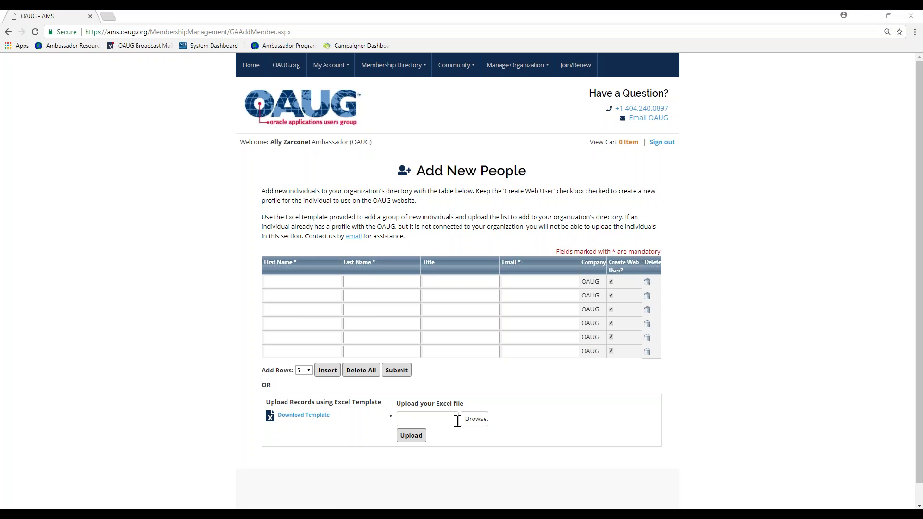
Step: Go to the organization's Company Directory, export the member list to Excel and open the exported file
mouse_move(517, 65)
mouse_move(546, 116)
click(651, 143)
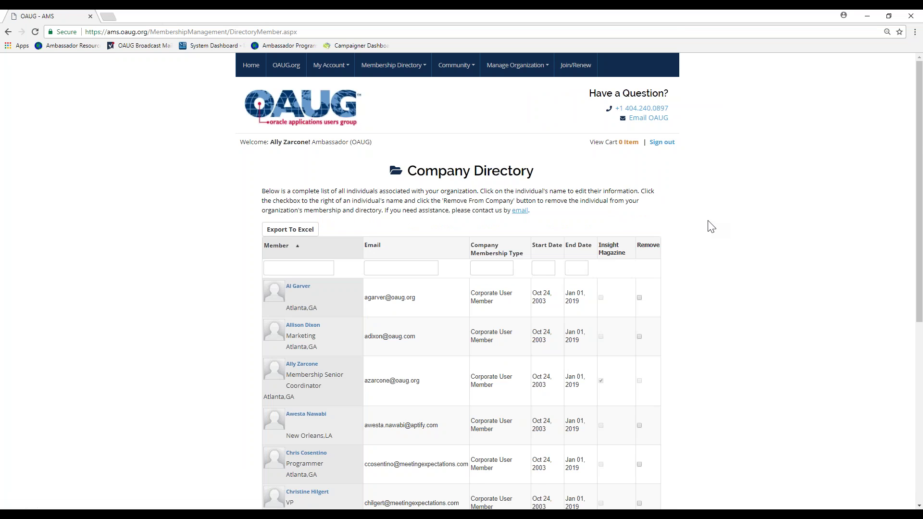
scroll(712, 226, down, 3)
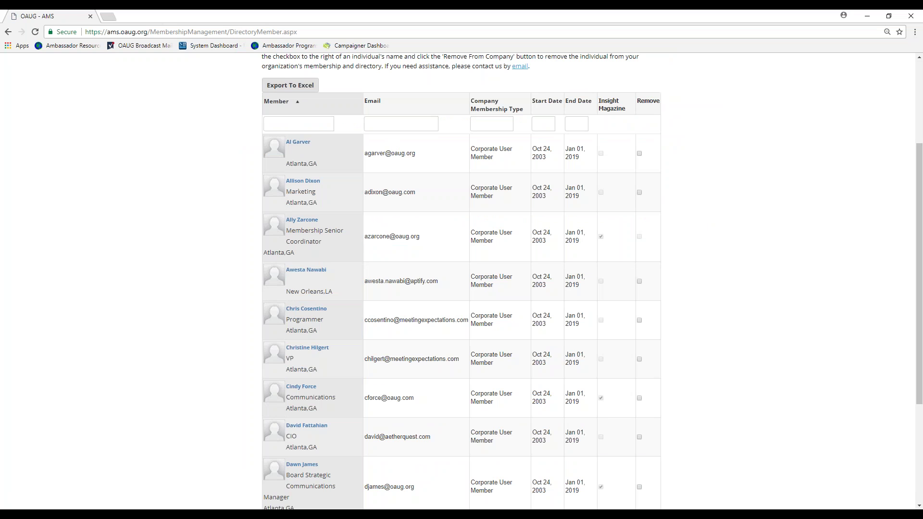
click(296, 85)
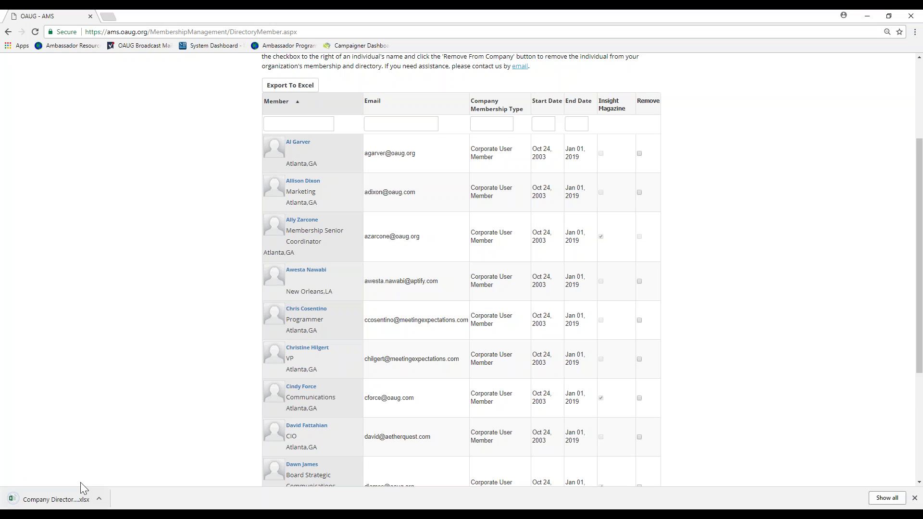
click(54, 500)
Step: View the ambassador's own member profile from the directory, check where its personal information is edited, and leave the profile
scroll(736, 283, down, 2)
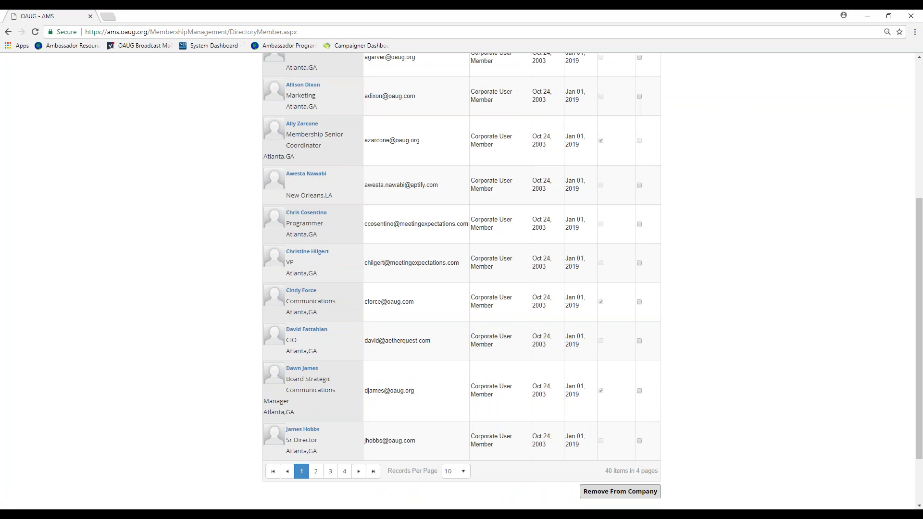
scroll(299, 318, up, 4)
click(306, 318)
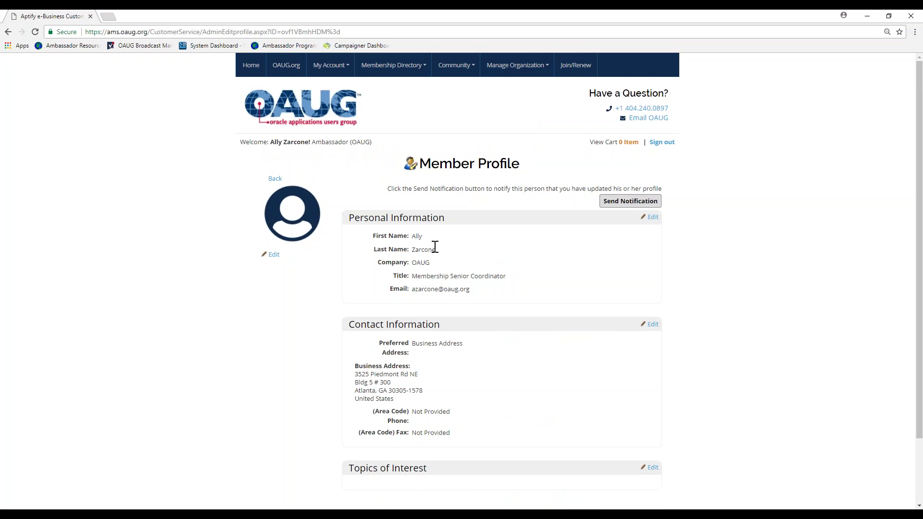
click(652, 222)
click(275, 185)
Step: Return to the Company Directory and examine the Insight Magazine and Remove columns and the option for removing members
mouse_move(528, 78)
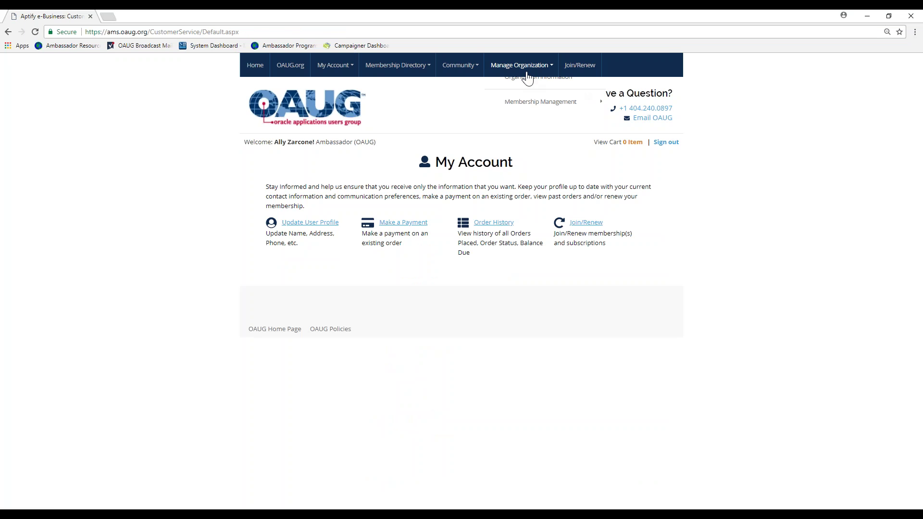
mouse_move(553, 114)
click(649, 143)
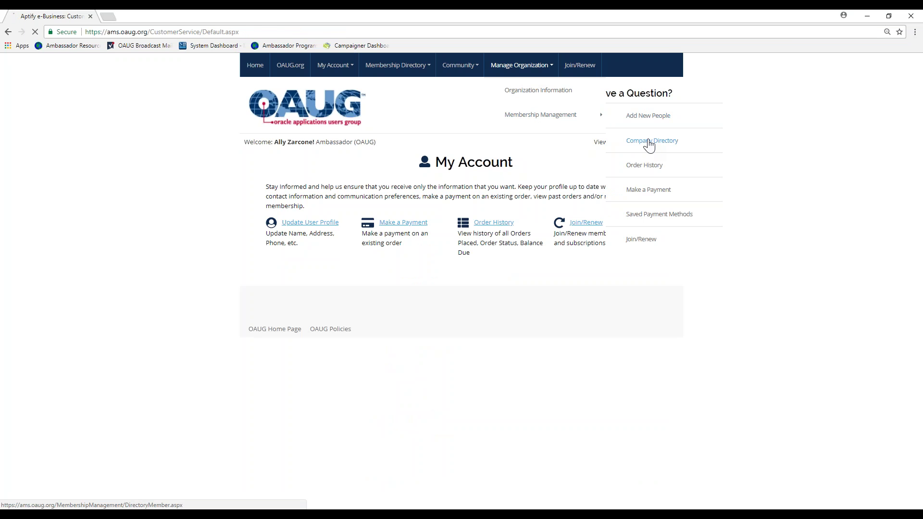
scroll(584, 250, down, 3)
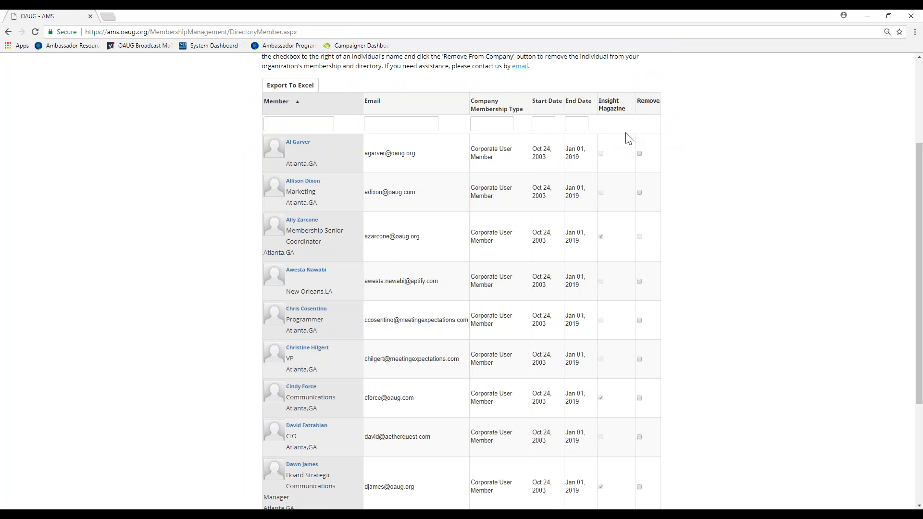
click(601, 154)
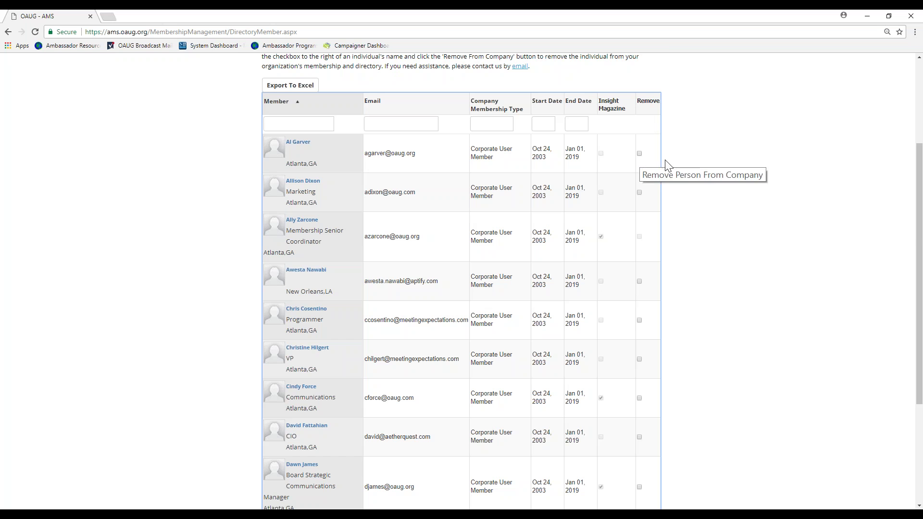
scroll(720, 258, down, 3)
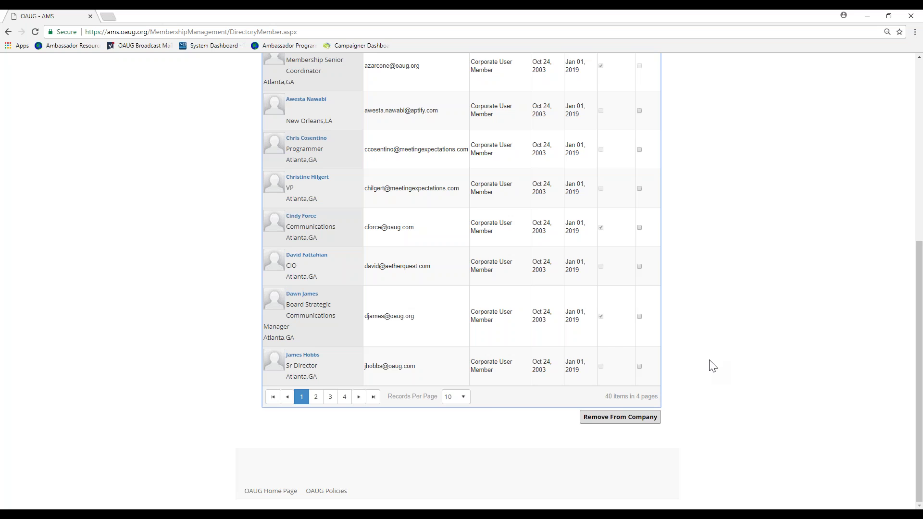
scroll(712, 366, up, 5)
Step: Open the organization's Order History to view its past orders
mouse_move(517, 66)
mouse_move(577, 114)
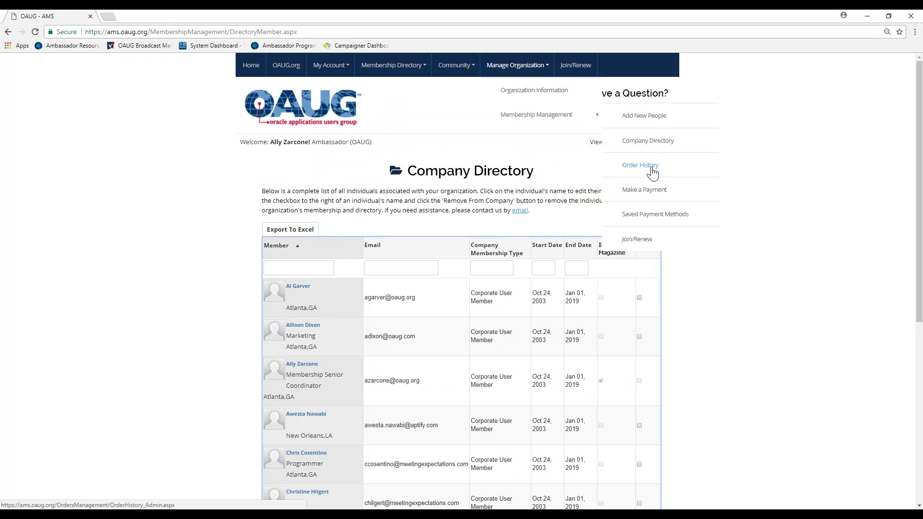
click(651, 169)
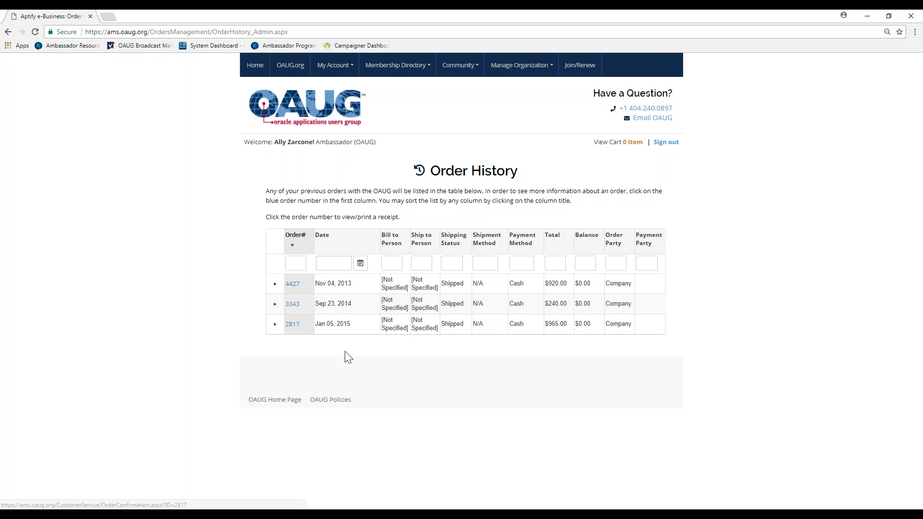
Step: Open the organization's Make a Payment page to check for open invoices
mouse_move(550, 67)
mouse_move(561, 122)
click(649, 191)
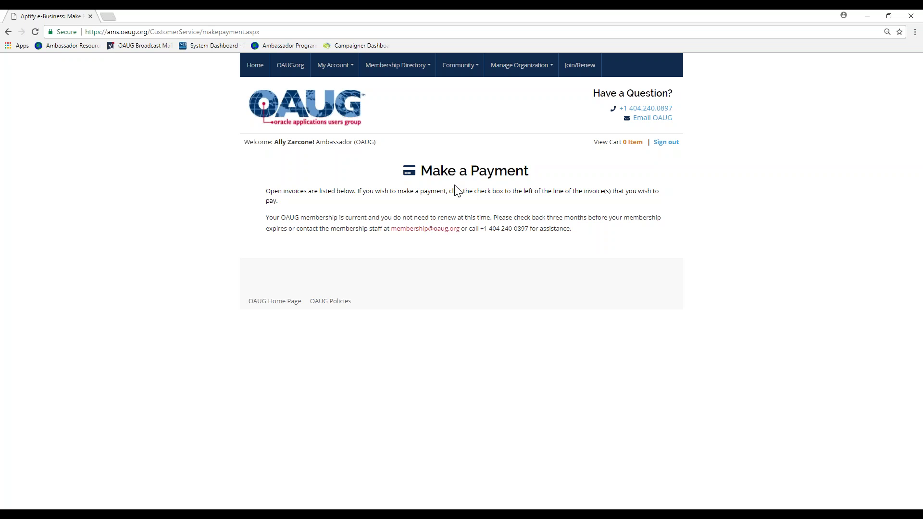
Step: Open the organization's Saved Payment Methods page to see where payment cards are added, edited or deleted
mouse_move(551, 71)
mouse_move(567, 118)
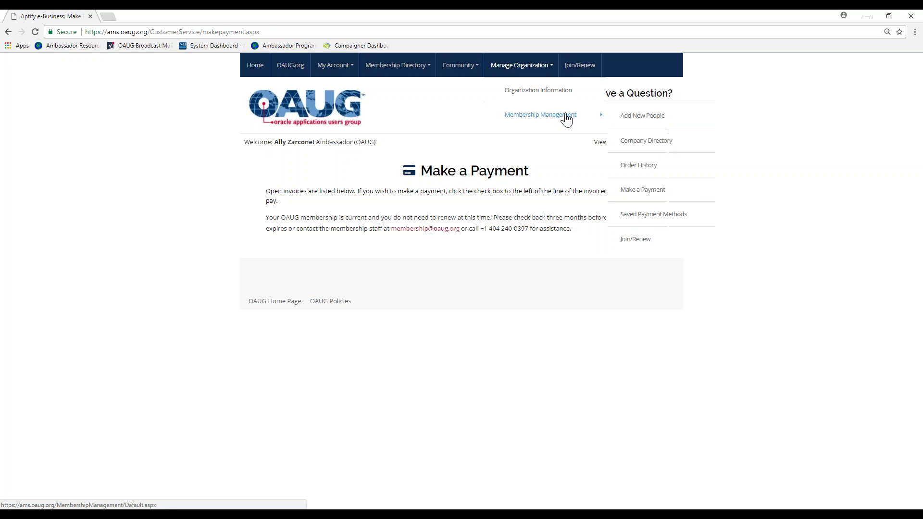
click(656, 221)
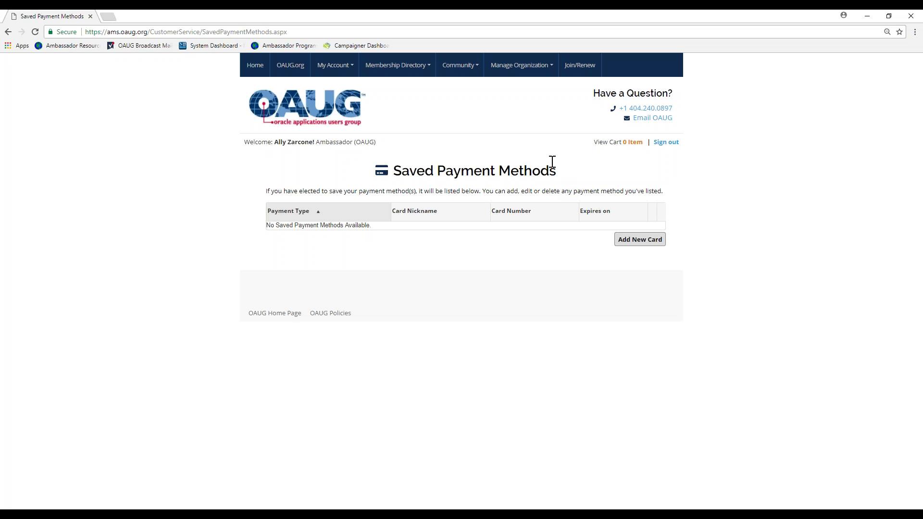
Step: Check the organization's Join/Renew page for membership renewal, and return to the Organization Information page
click(549, 72)
mouse_move(546, 115)
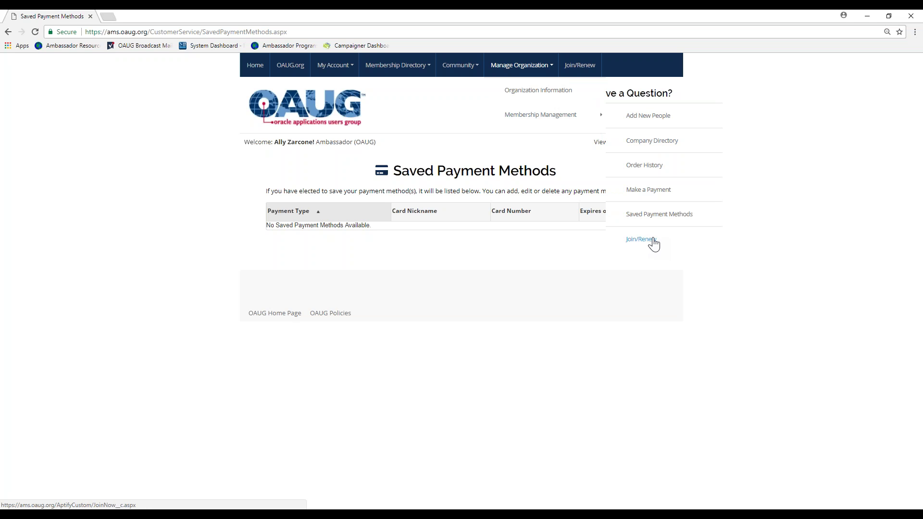
click(653, 240)
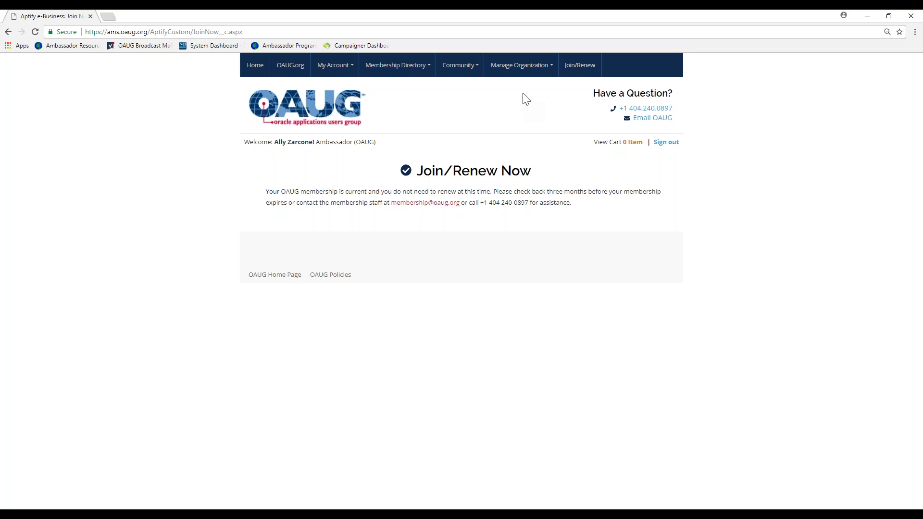
mouse_move(526, 68)
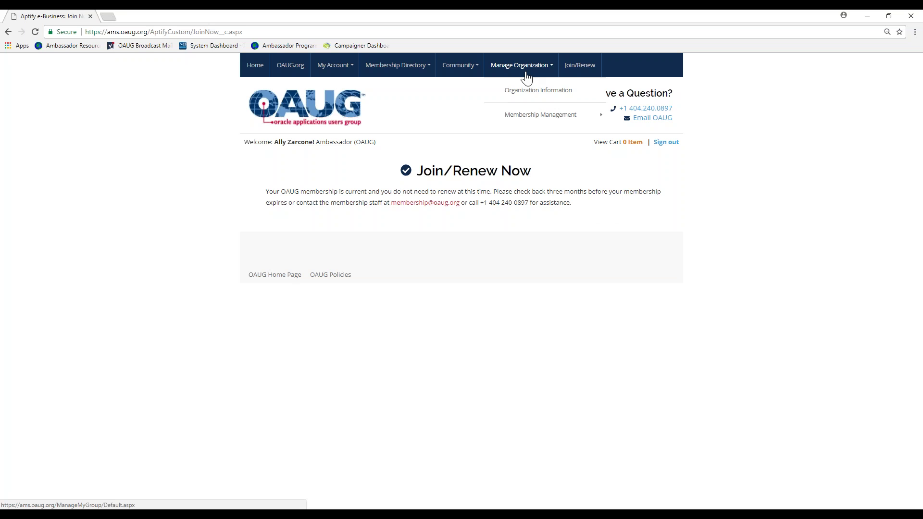
click(529, 91)
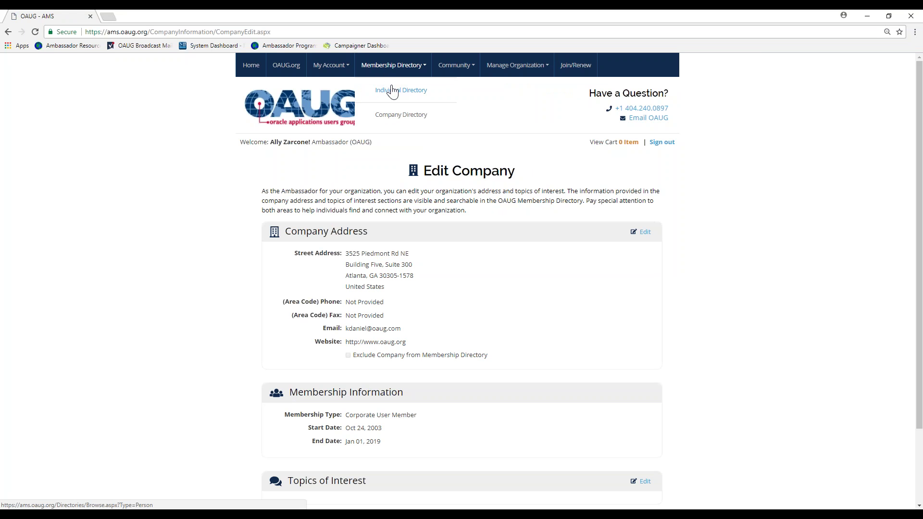
Step: Browse the Individual Member Directory by Name and return to its browse options
click(392, 90)
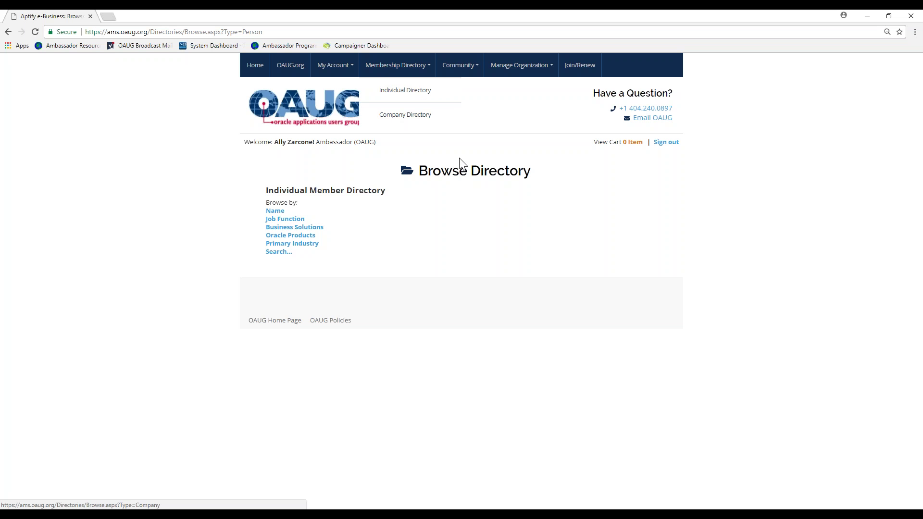
click(279, 213)
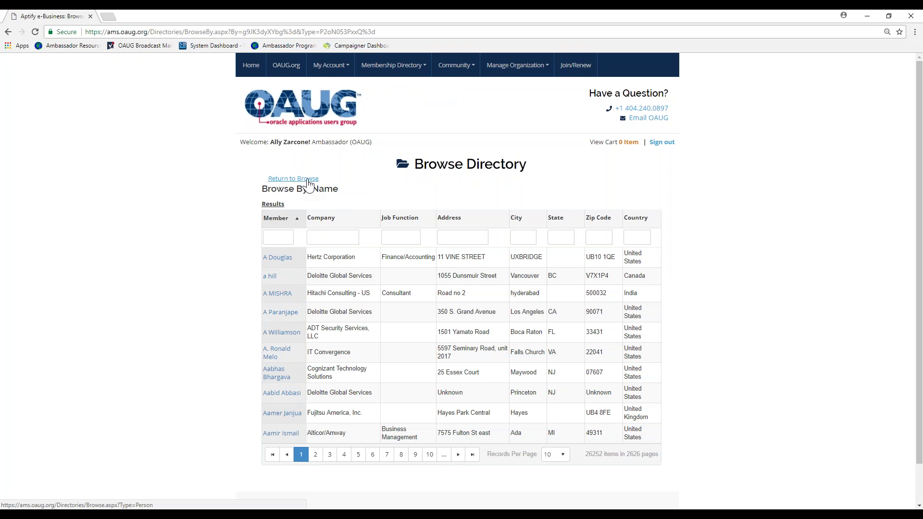
click(308, 181)
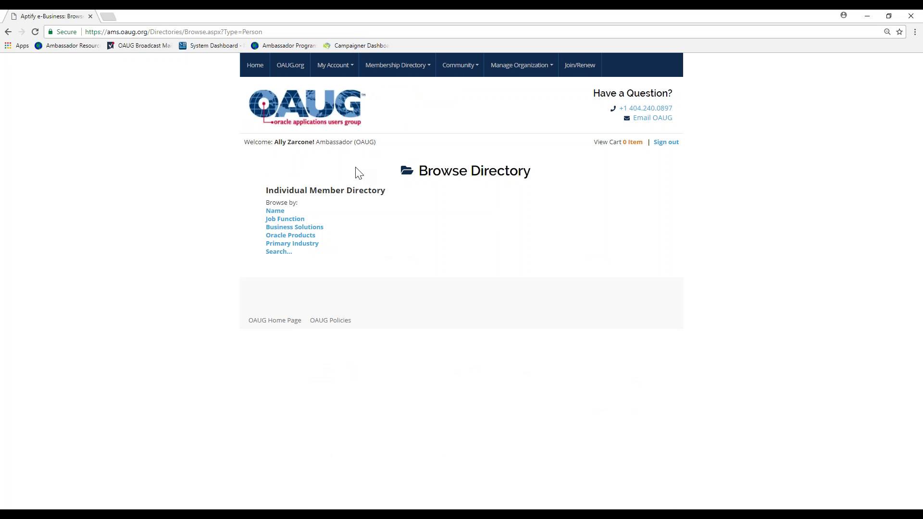
Step: Browse the Company Member Directory by Name and return to its browse options
click(395, 66)
click(400, 119)
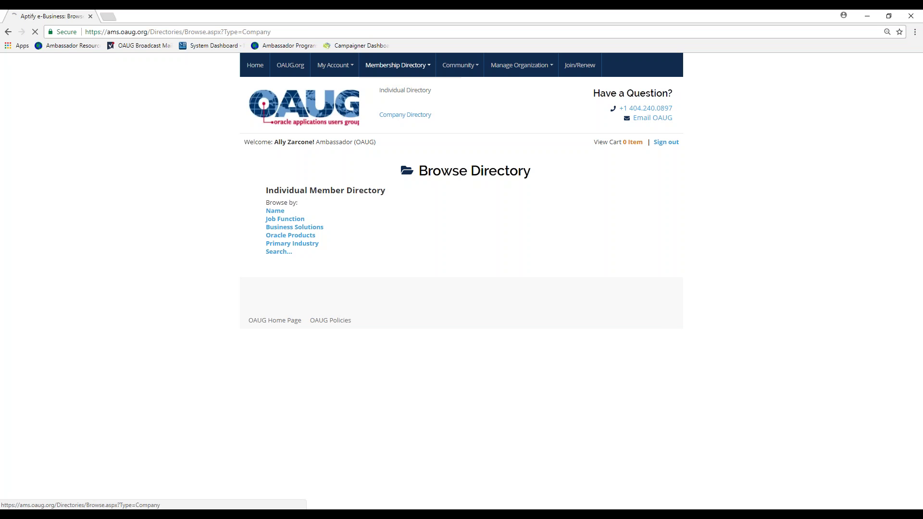
click(276, 212)
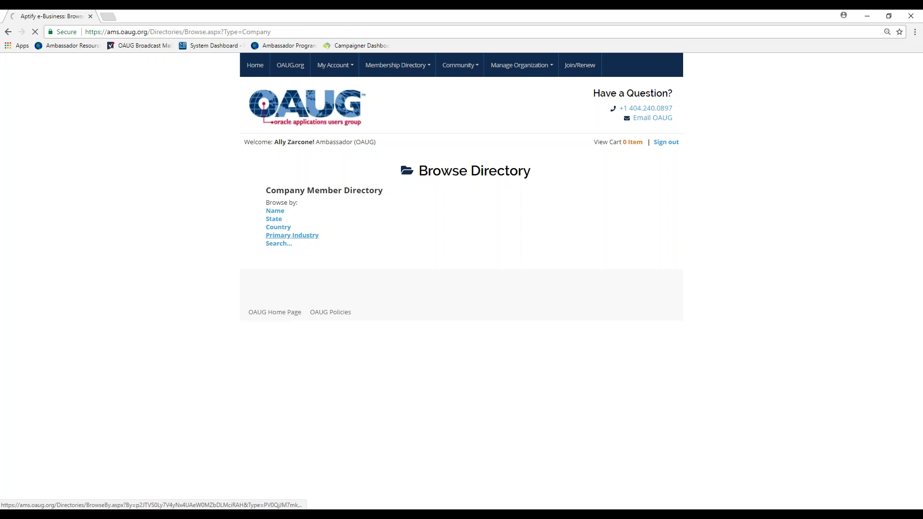
click(291, 238)
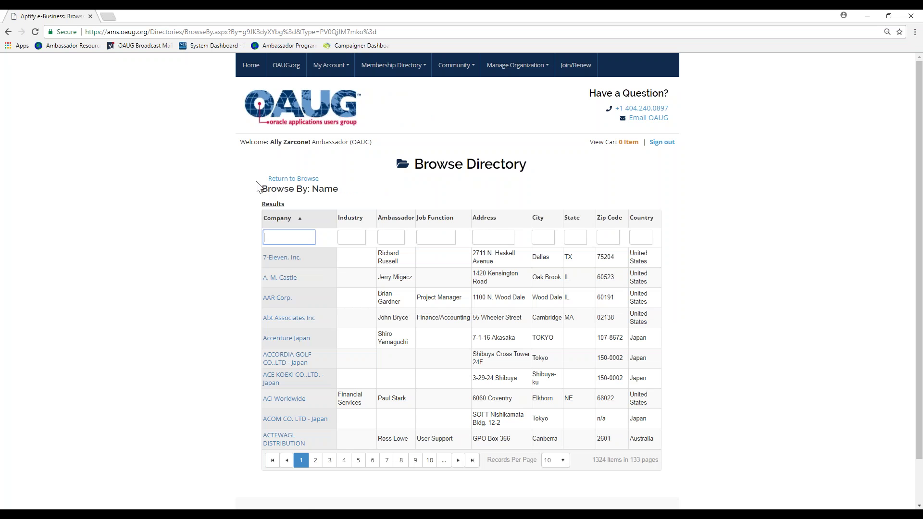
click(294, 179)
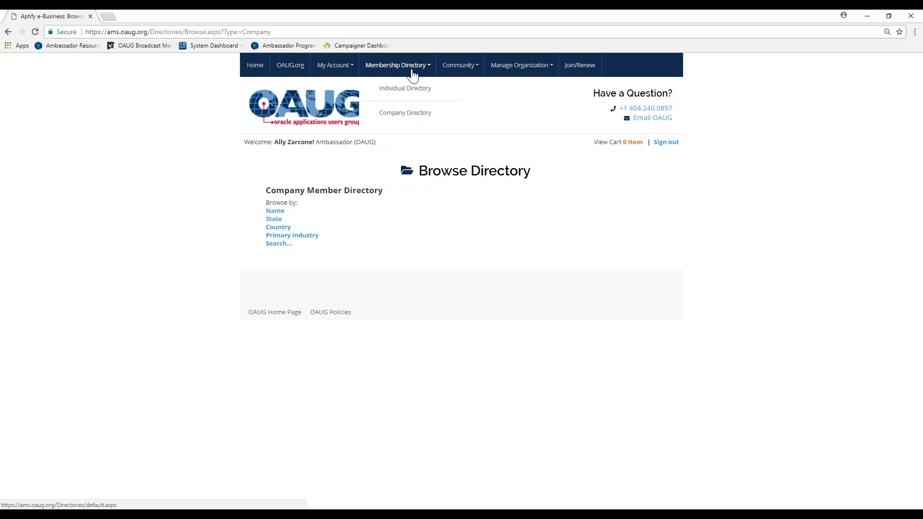
Step: Open the ambassador's own profile for editing and review its personal, contact, communication preference, membership and Oracle applications sections
mouse_move(349, 69)
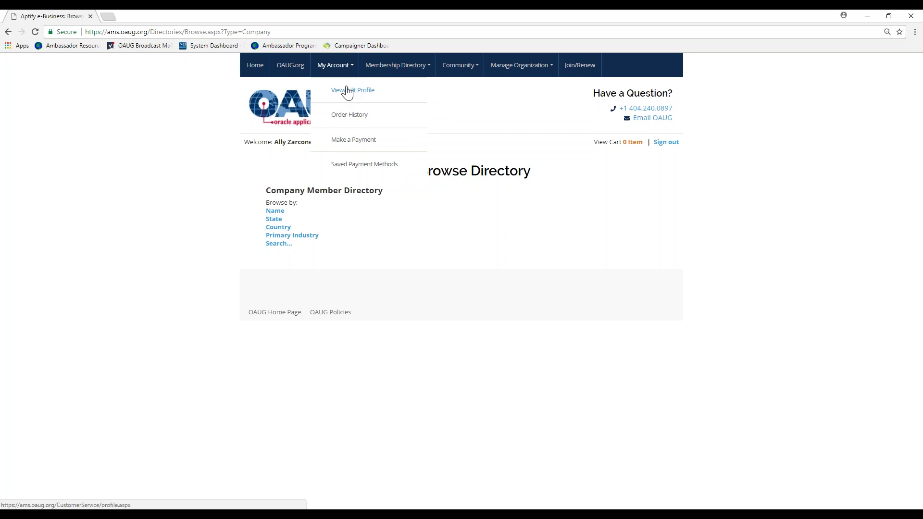
click(347, 94)
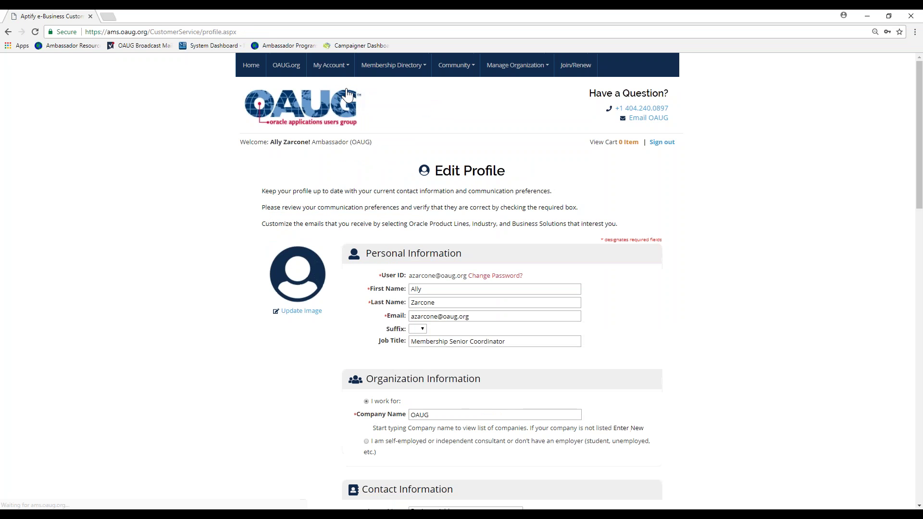
mouse_move(344, 77)
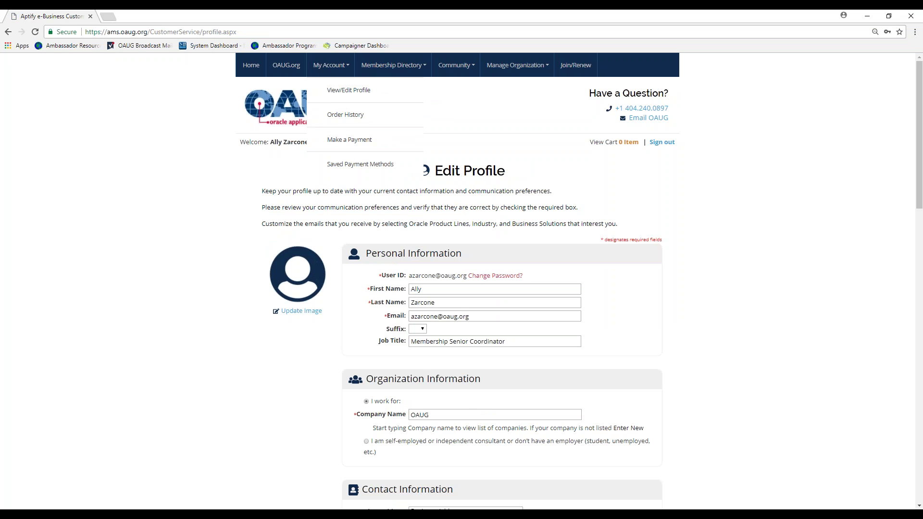
scroll(642, 260, down, 8)
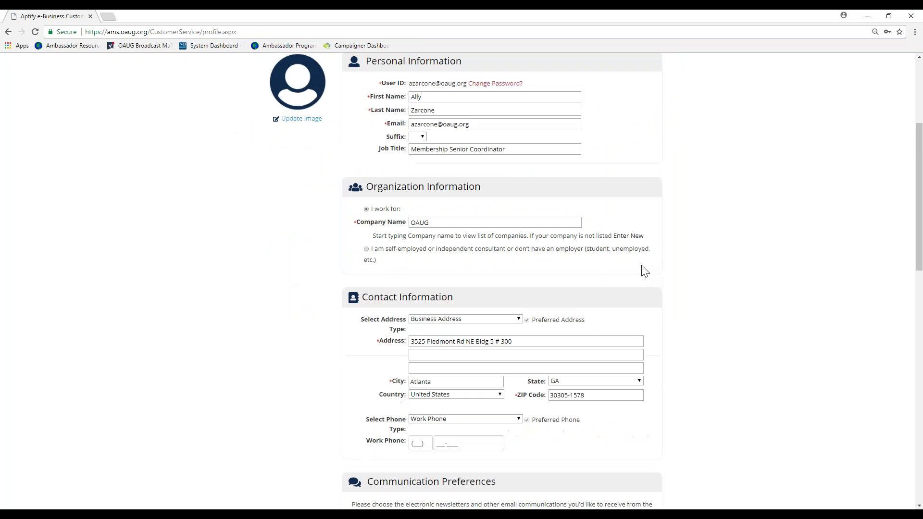
scroll(642, 265, down, 6)
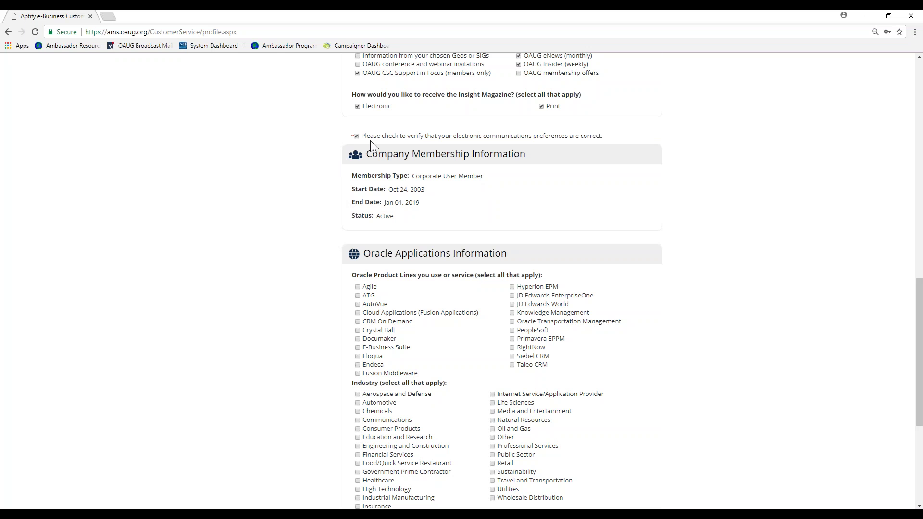
scroll(327, 207, down, 5)
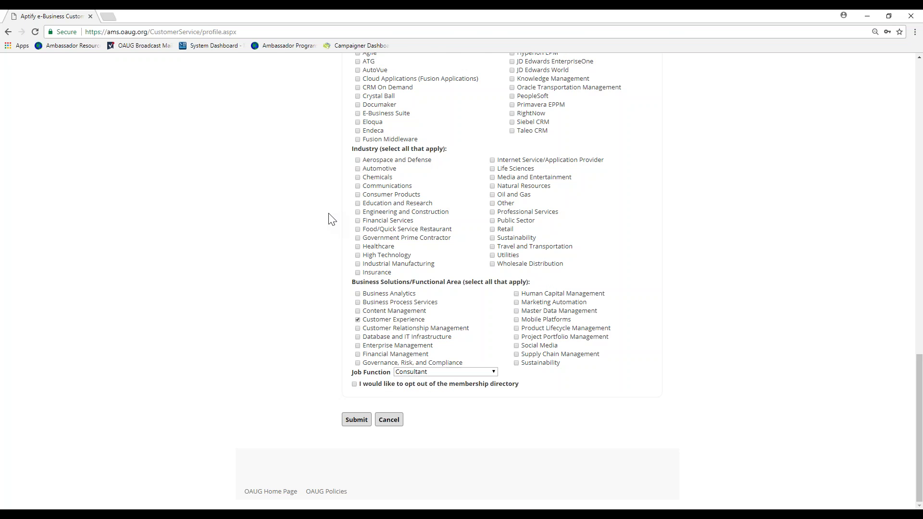
Step: Look over the remaining My Account options and open the Manage Organization overview page
scroll(322, 192, up, 20)
click(331, 65)
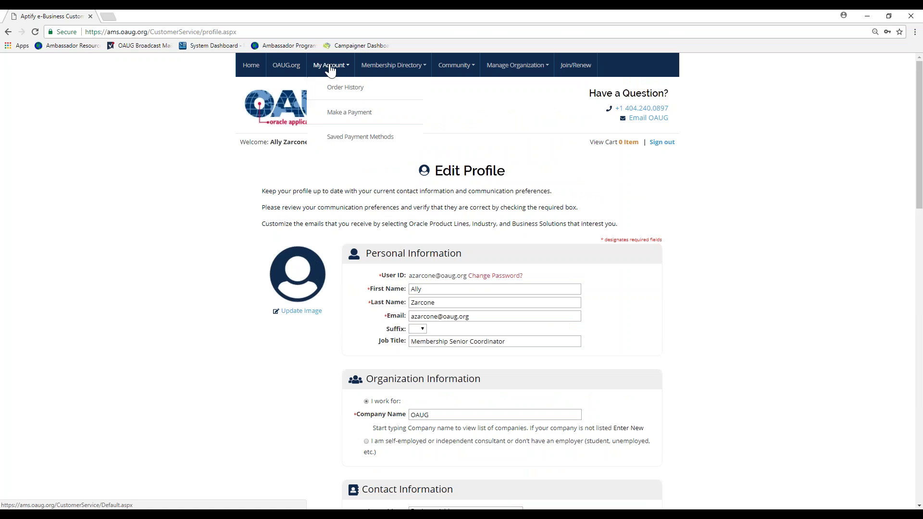
click(514, 68)
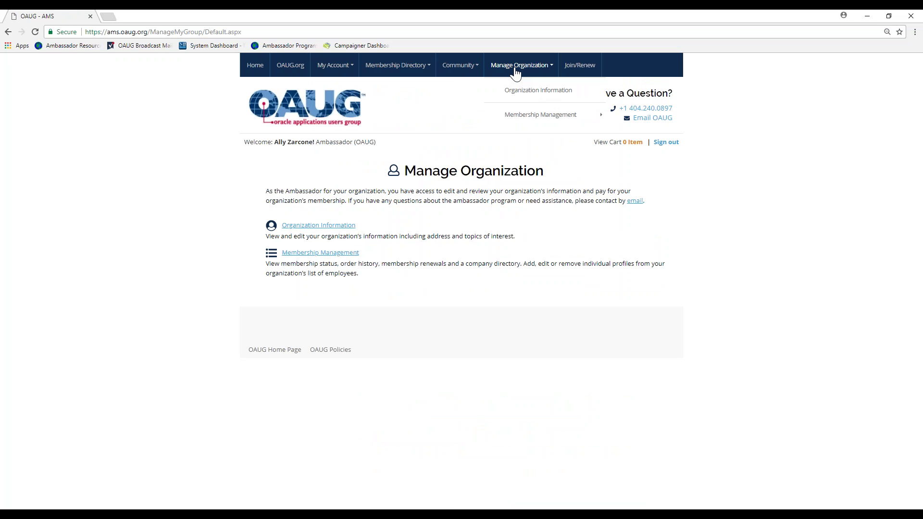